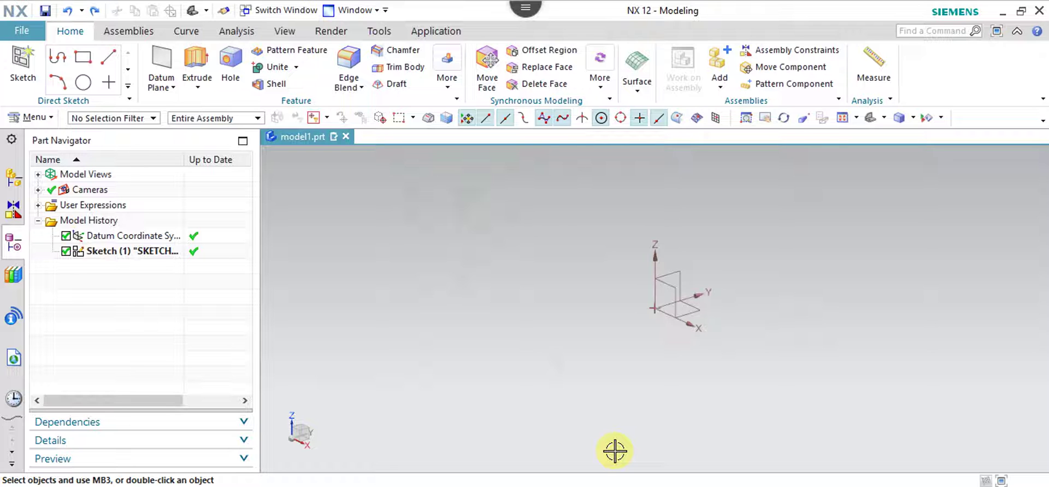
Show the Curve tools and start a new sketch.
{"action": "left_click", "coordinate": [186, 31]}
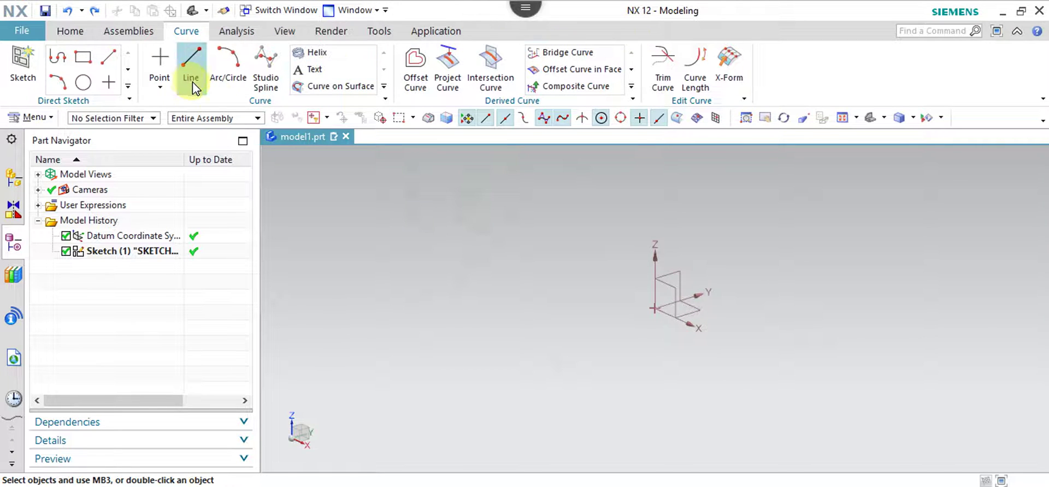
{"action": "left_click", "coordinate": [23, 66]}
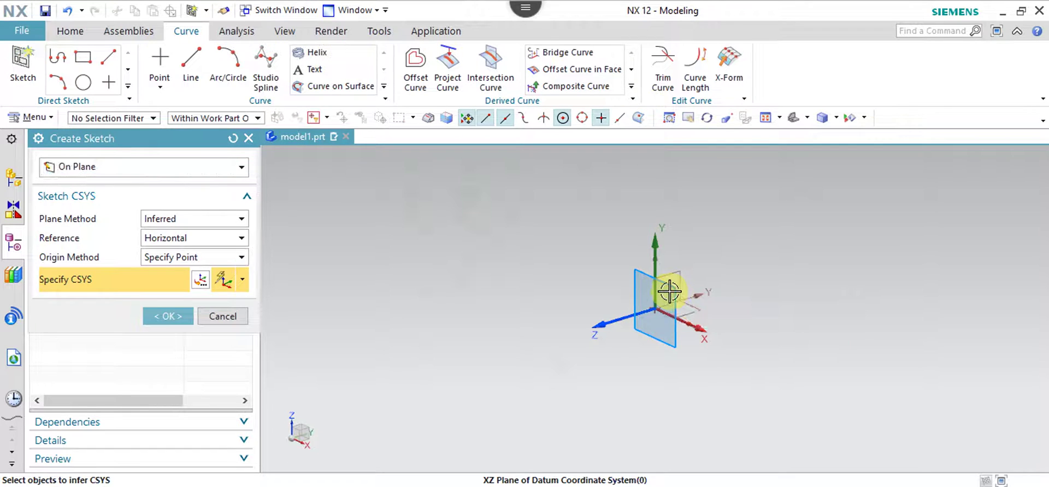
On the XZ datum plane, draw one 128-long line through the origin and finish Sketch (2).
{"action": "left_click", "coordinate": [669, 290]}
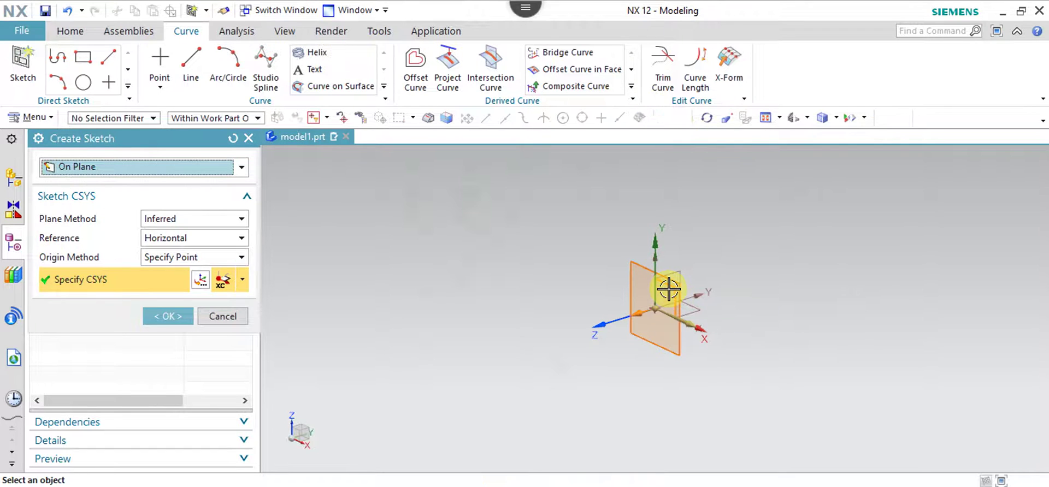
{"action": "left_click", "coordinate": [168, 318]}
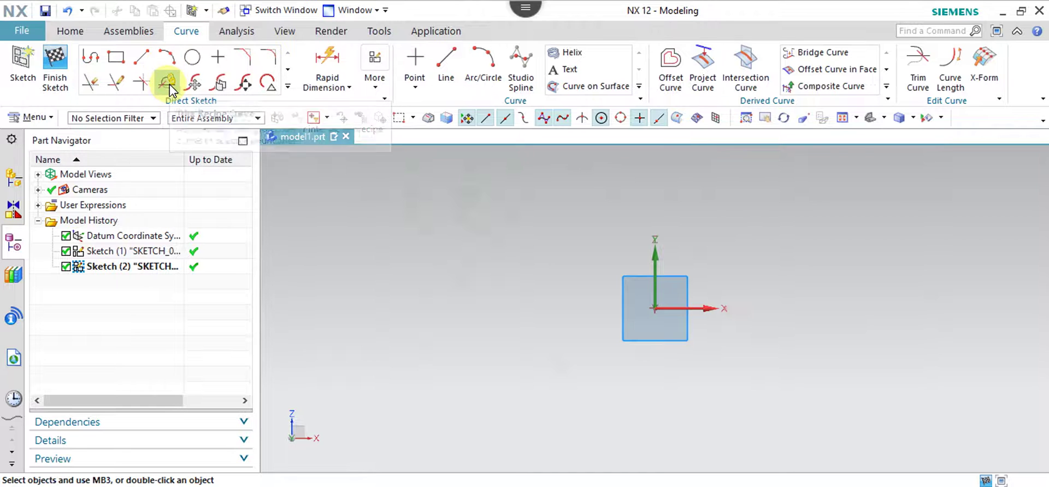
{"action": "left_click", "coordinate": [141, 56]}
{"action": "left_click", "coordinate": [517, 249]}
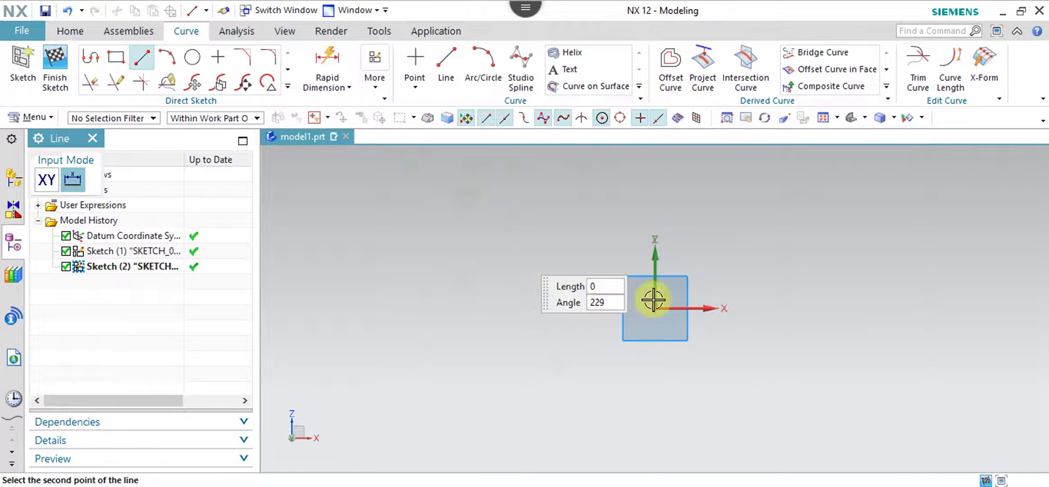
{"action": "left_click", "coordinate": [813, 365]}
{"action": "key", "text": "Escape"}
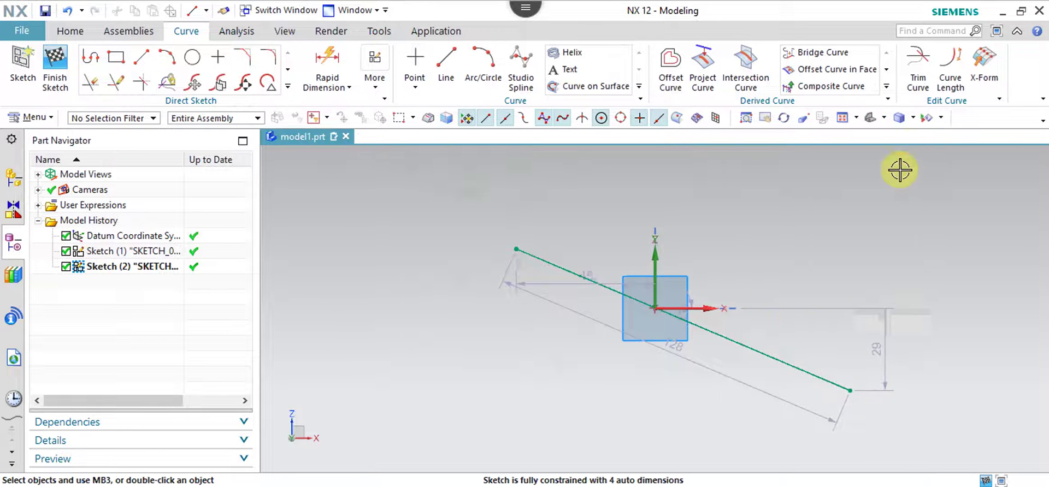
{"action": "left_click", "coordinate": [55, 60]}
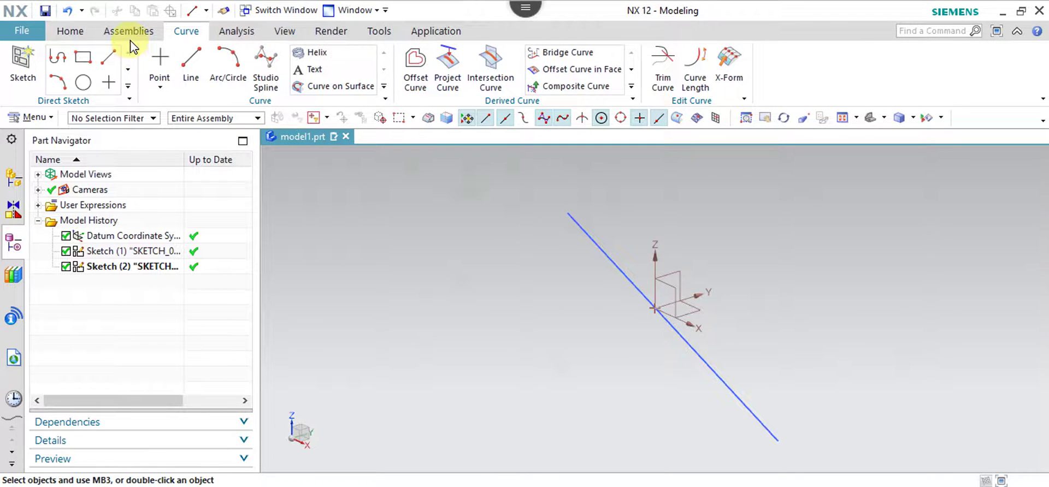
Select Sketch (2)'s line as the curve to extrude into a sheet.
{"action": "left_click", "coordinate": [67, 37]}
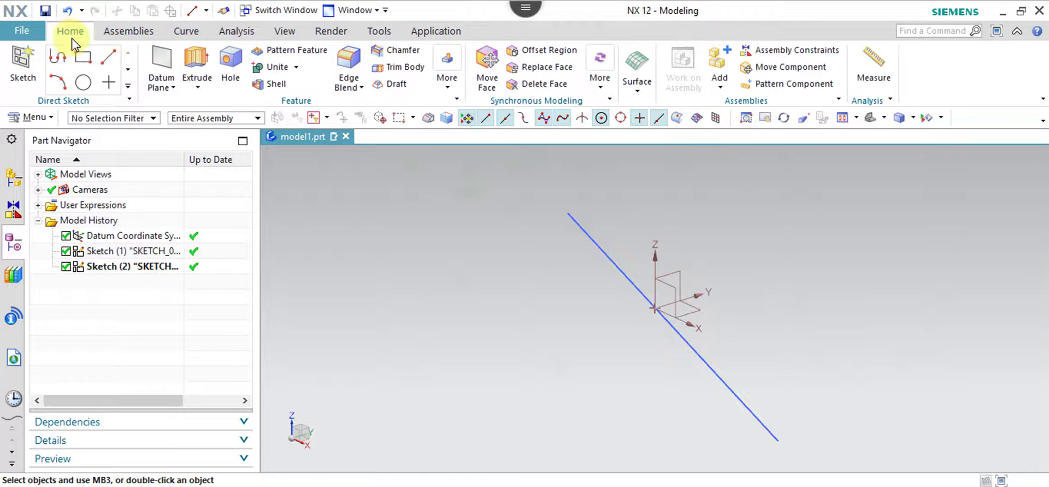
{"action": "left_click", "coordinate": [640, 94]}
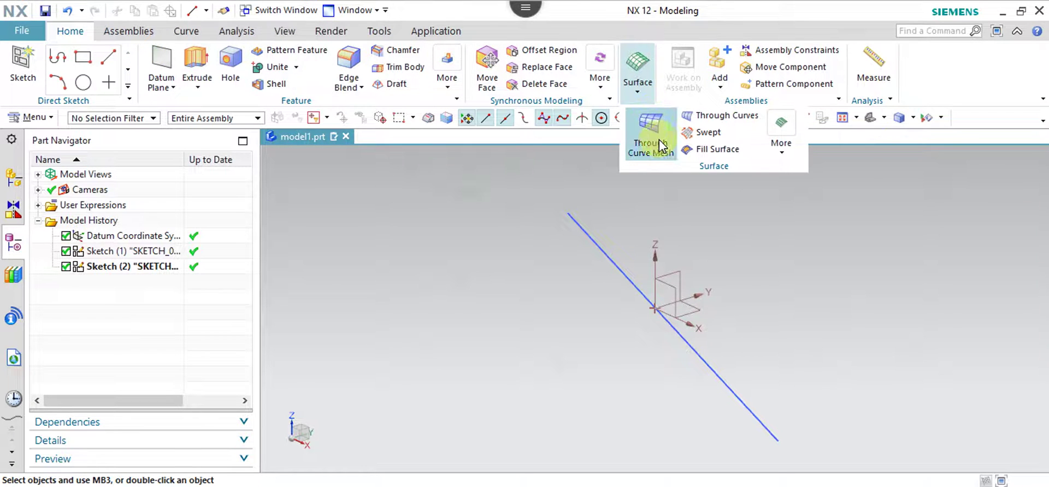
{"action": "left_click", "coordinate": [785, 151]}
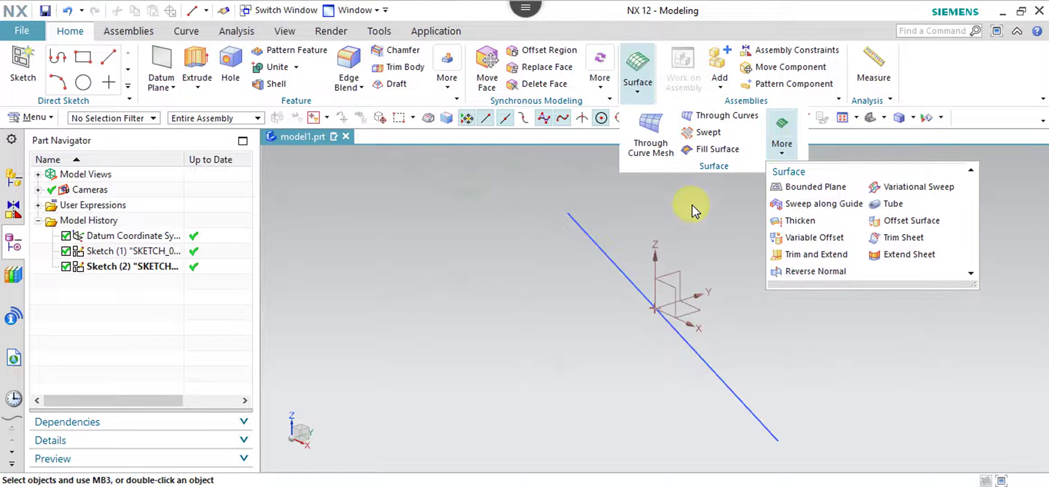
{"action": "left_click", "coordinate": [585, 230]}
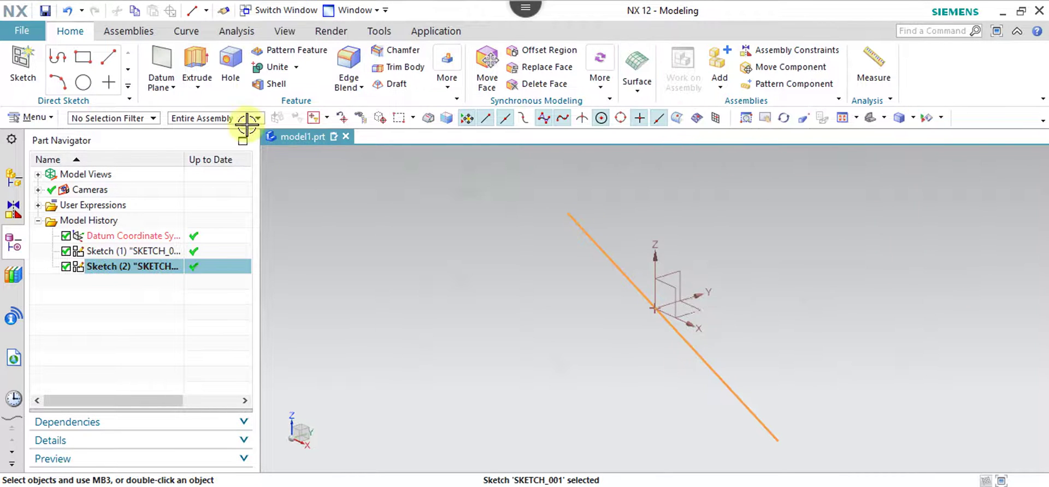
{"action": "left_click", "coordinate": [194, 62]}
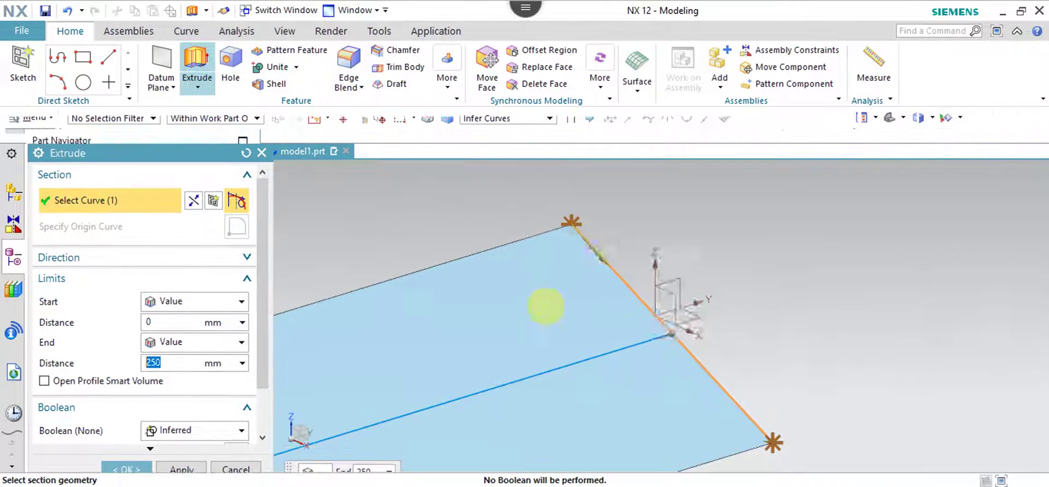
Set the extrusion's start distance to 0 and end distance to 25 mm.
{"action": "scroll", "coordinate": [678, 317], "scroll_direction": "up", "scroll_amount": 3}
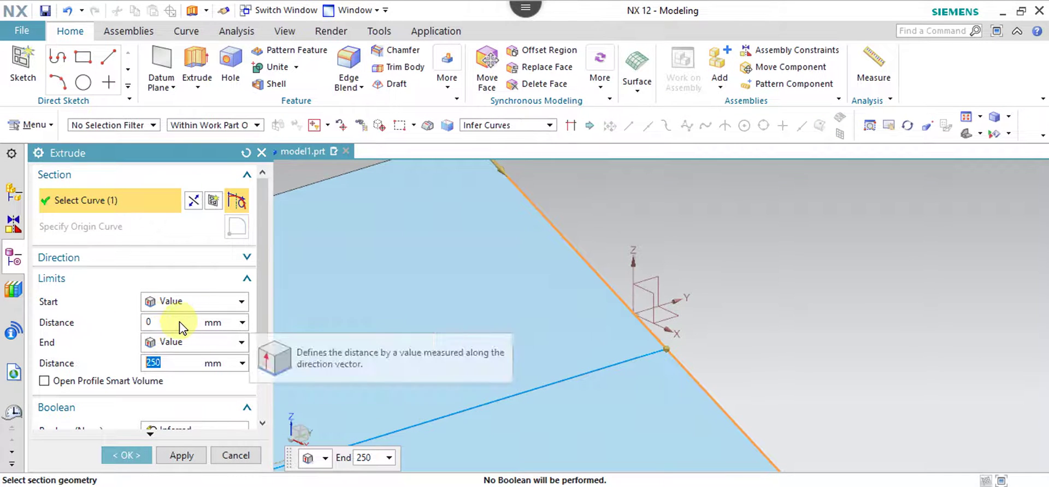
{"action": "left_click", "coordinate": [162, 322]}
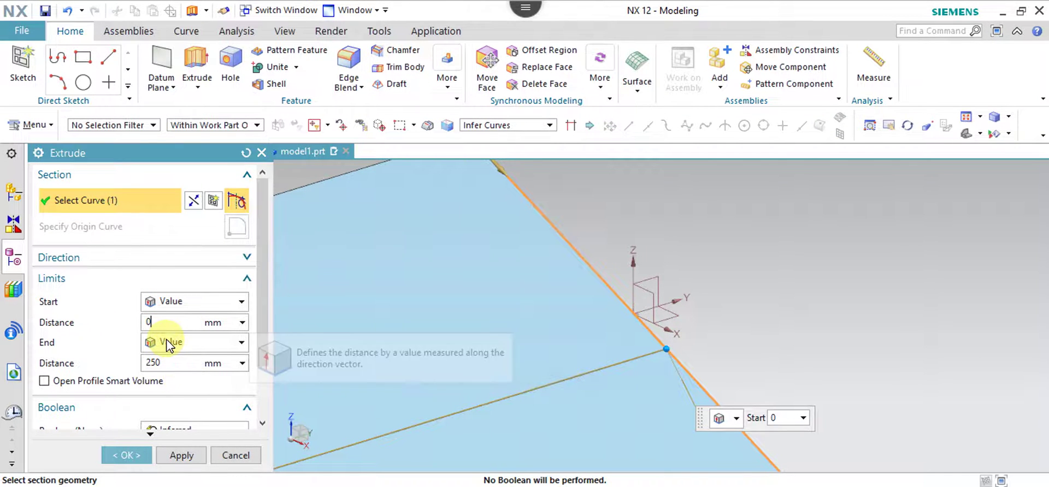
{"action": "key", "text": "BackSpace"}
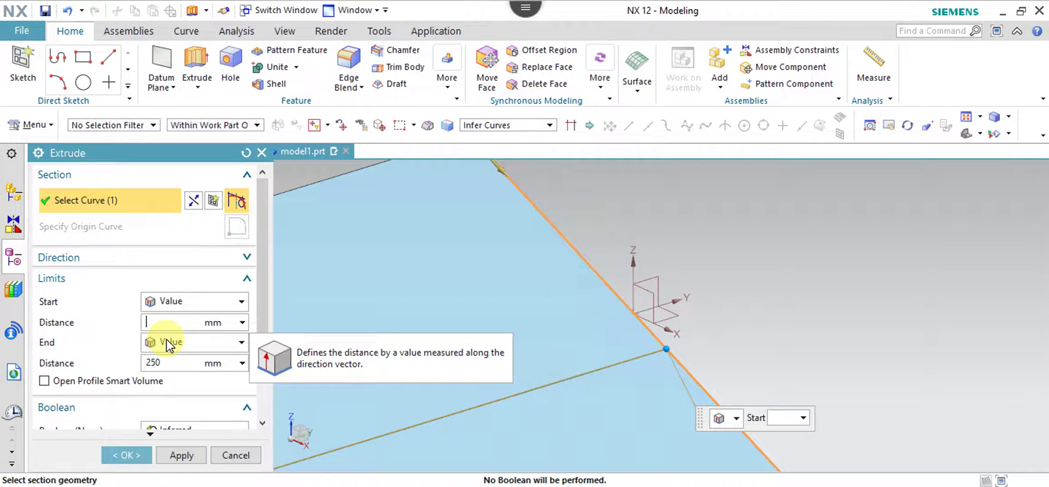
{"action": "type", "text": "50"}
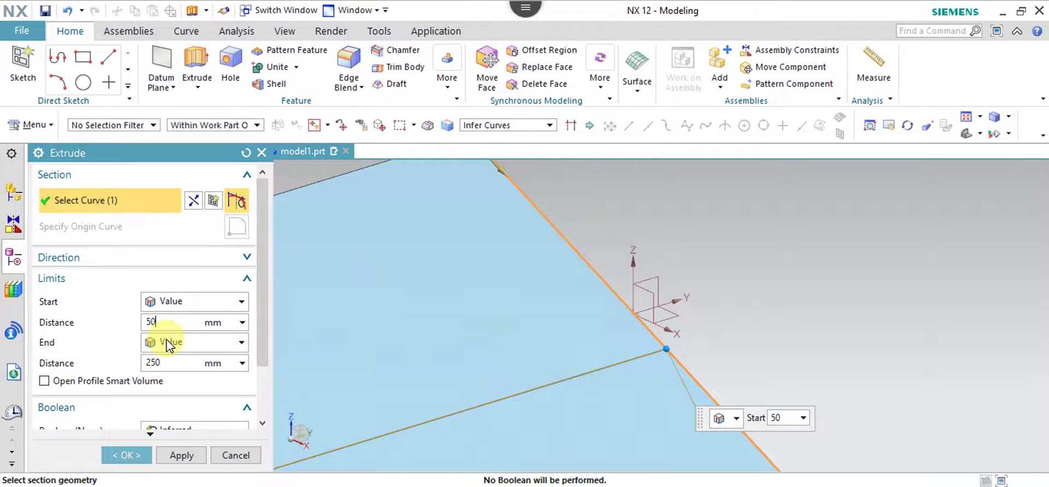
{"action": "key", "text": "Return"}
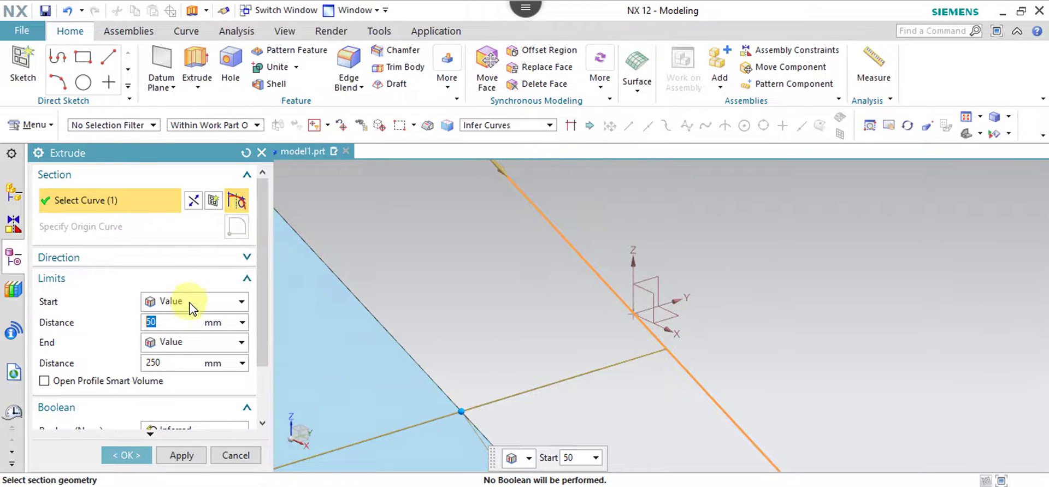
{"action": "type", "text": "0"}
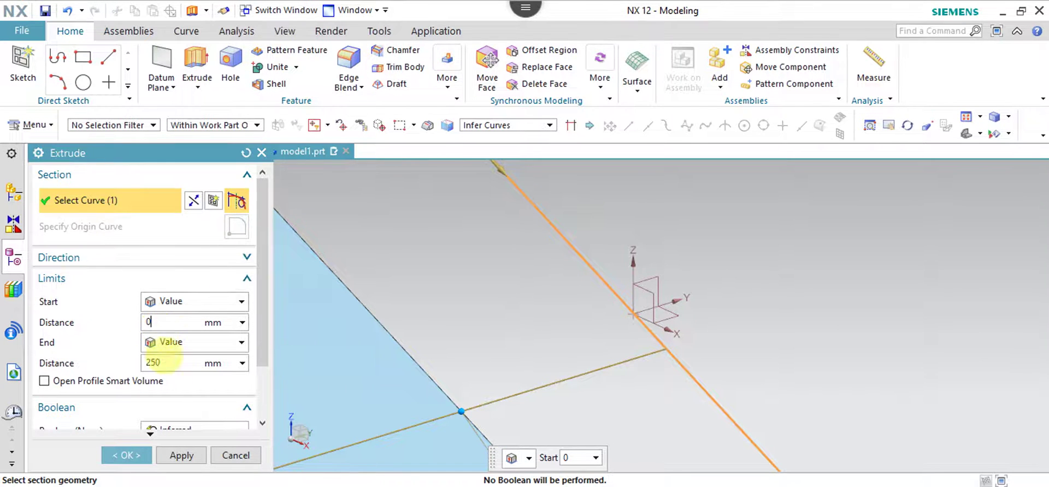
{"action": "left_click", "coordinate": [160, 363]}
{"action": "double_click", "coordinate": [145, 362]}
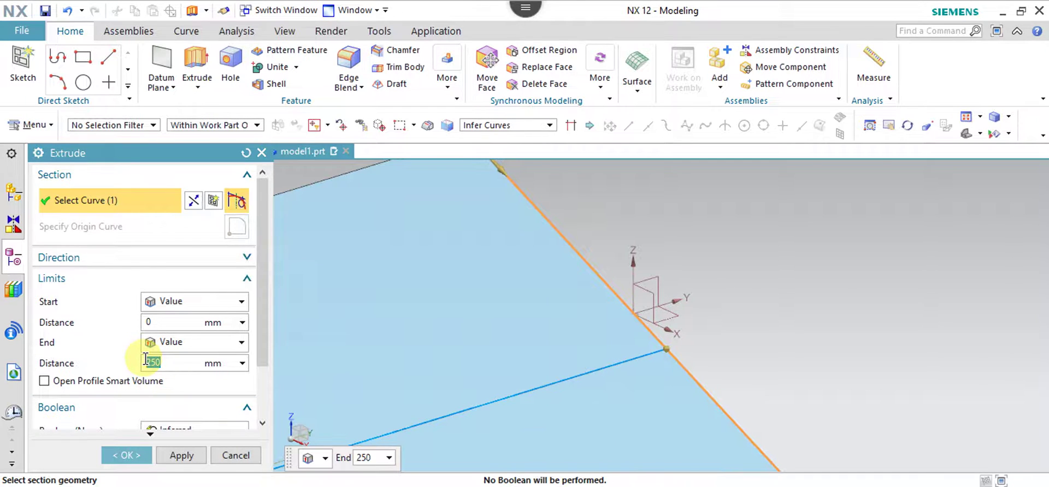
{"action": "type", "text": "25"}
{"action": "key", "text": "Return"}
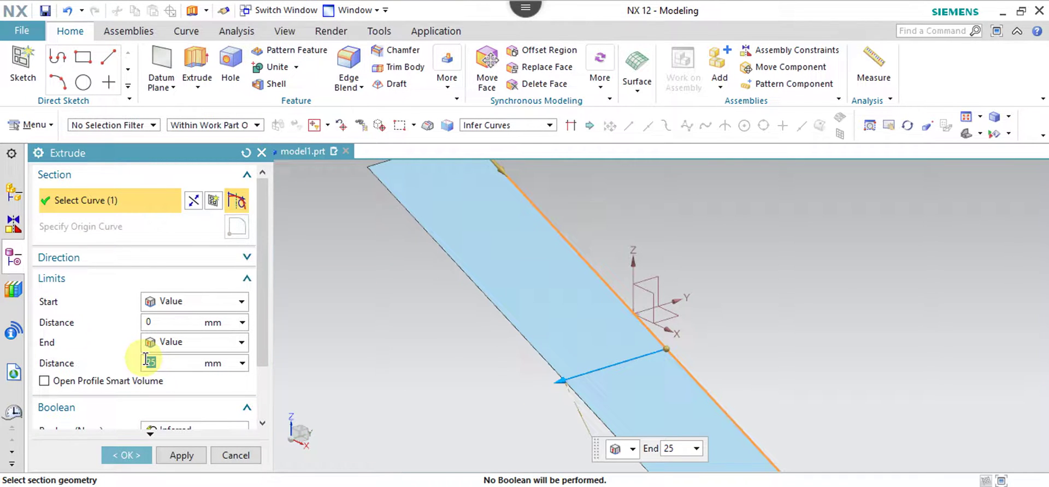
Make the extrusion symmetric at 25 mm and create the flat sheet Extrude (3).
{"action": "left_click_drag", "start_coordinate": [267, 352], "coordinate": [262, 428]}
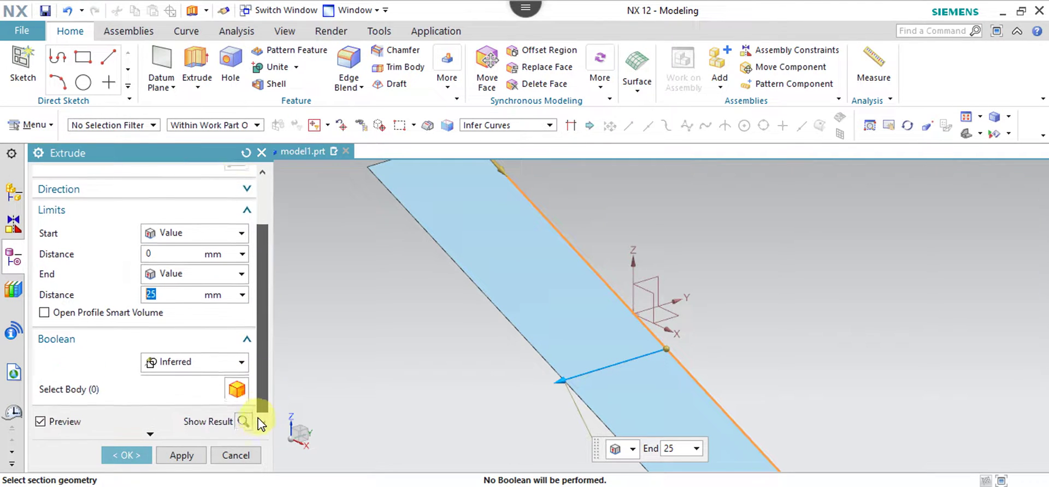
{"action": "left_click", "coordinate": [235, 275]}
{"action": "left_click", "coordinate": [218, 308]}
{"action": "left_click", "coordinate": [120, 455]}
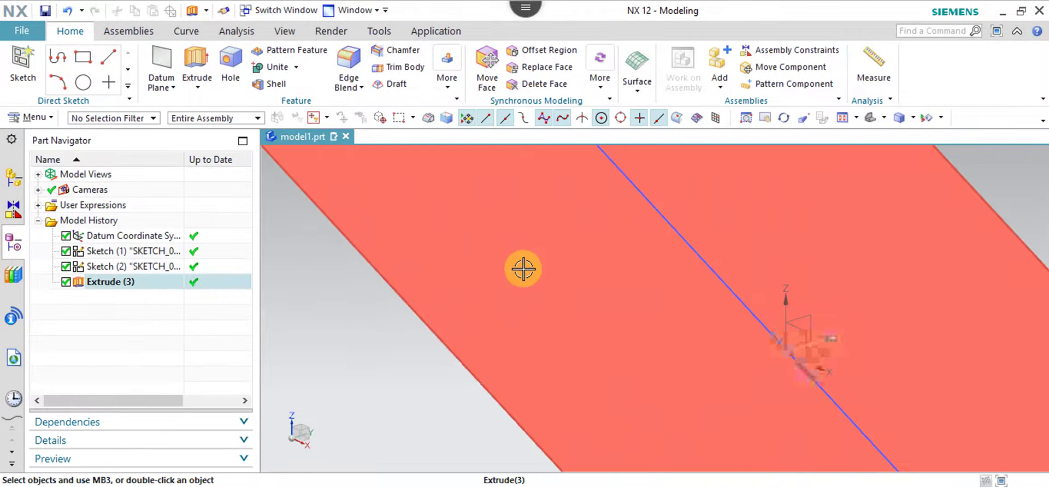
Clear the selection so the flat sheet is no longer highlighted.
{"action": "left_click", "coordinate": [523, 269]}
{"action": "scroll", "coordinate": [520, 262], "scroll_direction": "down", "scroll_amount": 2}
{"action": "left_click", "coordinate": [613, 295]}
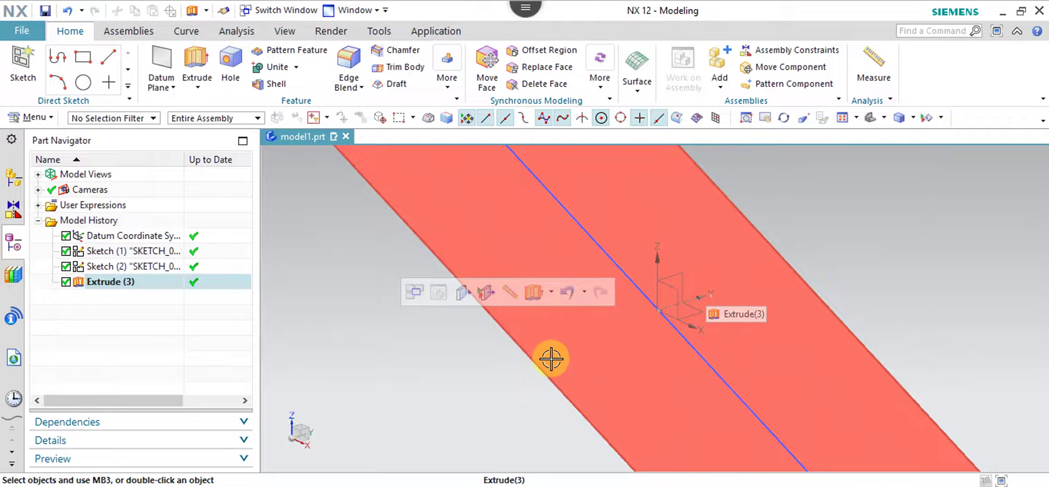
{"action": "left_click", "coordinate": [715, 298]}
Start a new sketch on the YZ datum plane.
{"action": "left_click", "coordinate": [212, 80]}
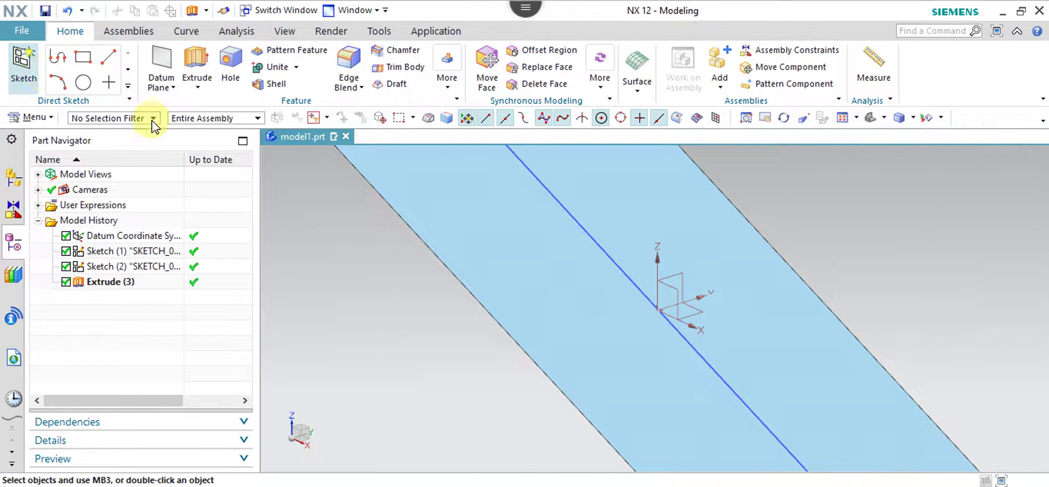
{"action": "left_click", "coordinate": [33, 71]}
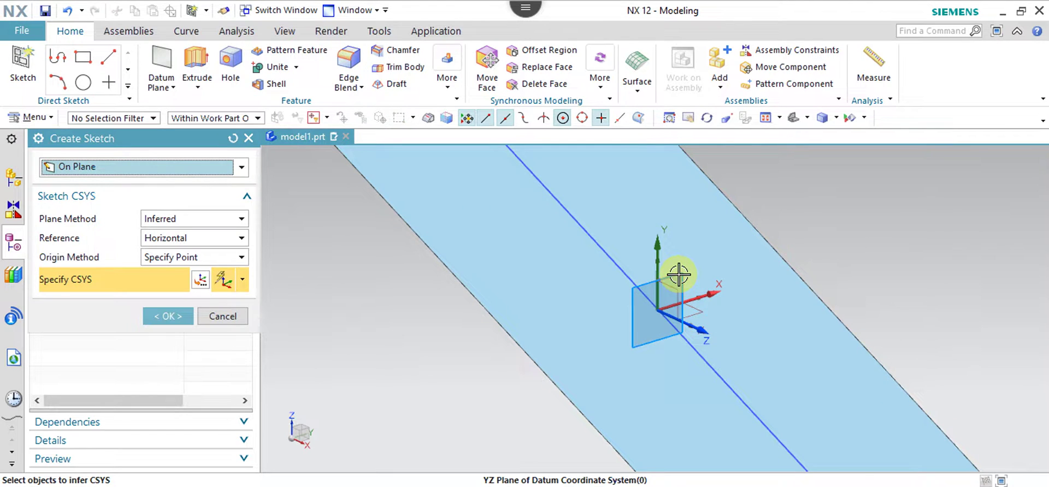
{"action": "left_click", "coordinate": [679, 275]}
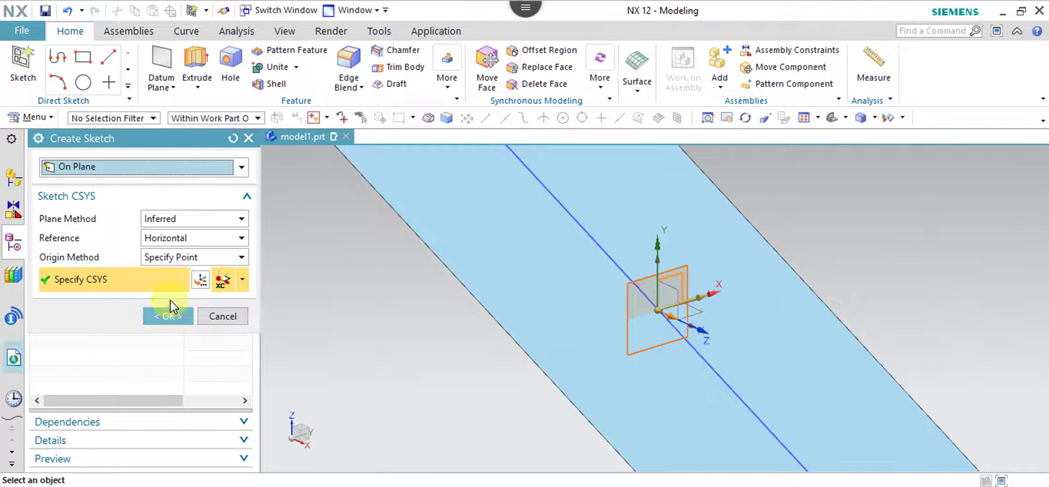
{"action": "left_click", "coordinate": [169, 316]}
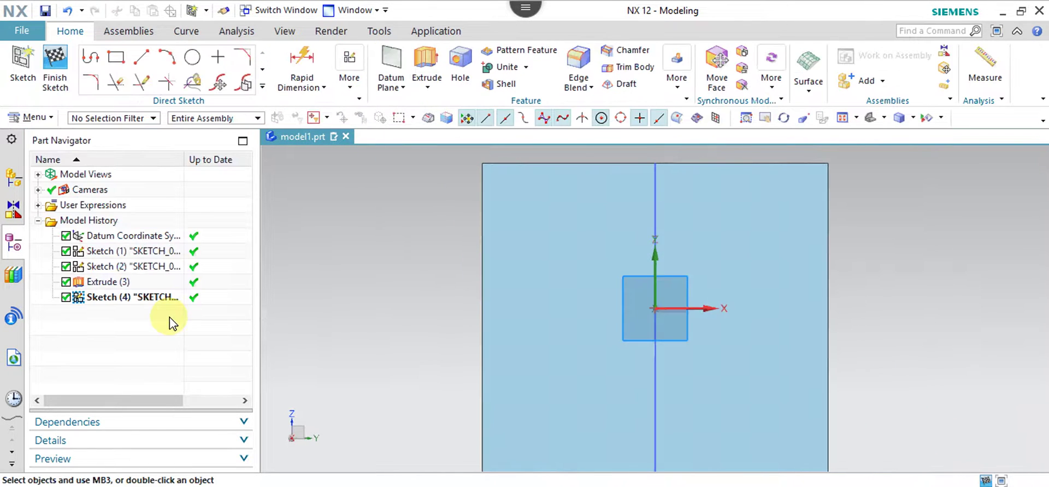
Draw a three-point arc of about 46.1 radius across the flat sheet and finish Sketch (4).
{"action": "left_click", "coordinate": [166, 57]}
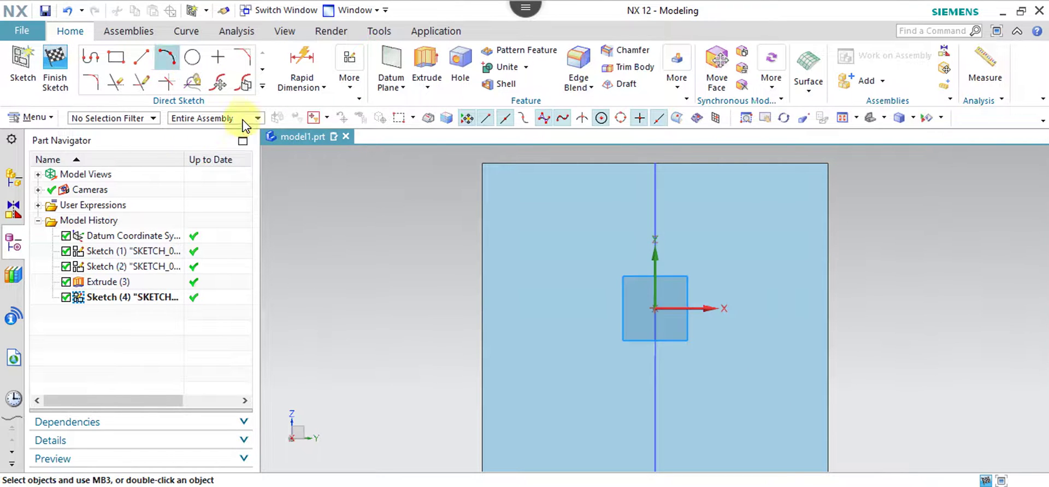
{"action": "left_click", "coordinate": [421, 361]}
{"action": "left_click", "coordinate": [581, 276]}
{"action": "left_click", "coordinate": [885, 378]}
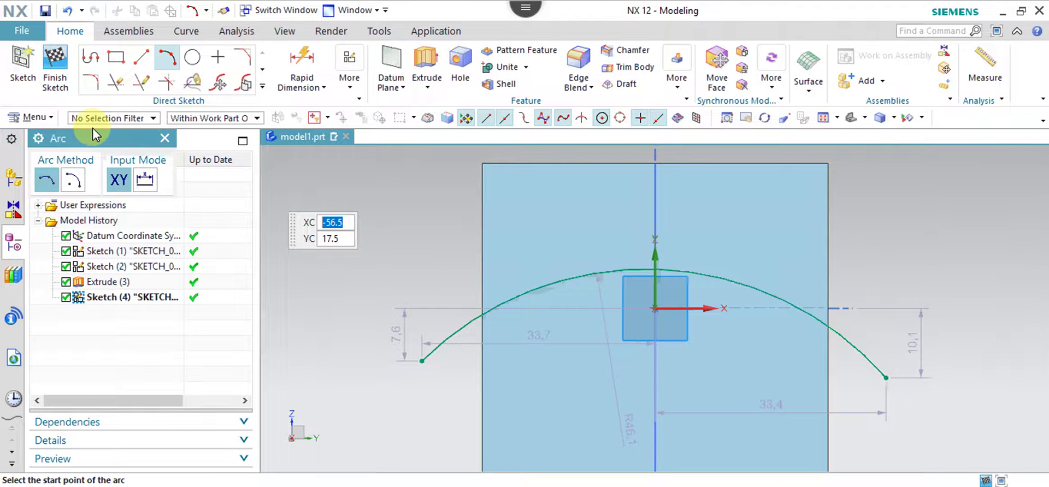
{"action": "left_click", "coordinate": [55, 69]}
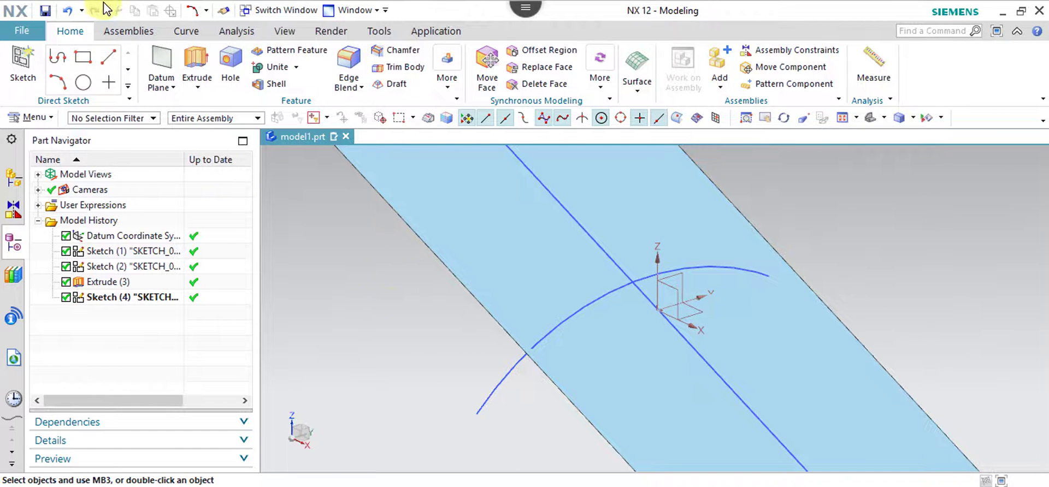
Extrude the arc symmetrically by 25 mm into the arched sheet Extrude (5).
{"action": "left_click", "coordinate": [196, 63]}
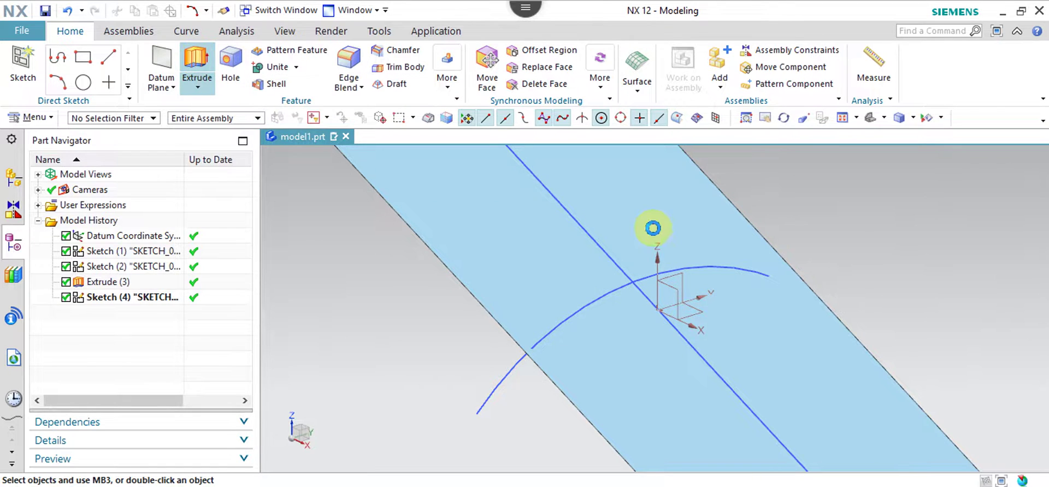
{"action": "left_click", "coordinate": [622, 296]}
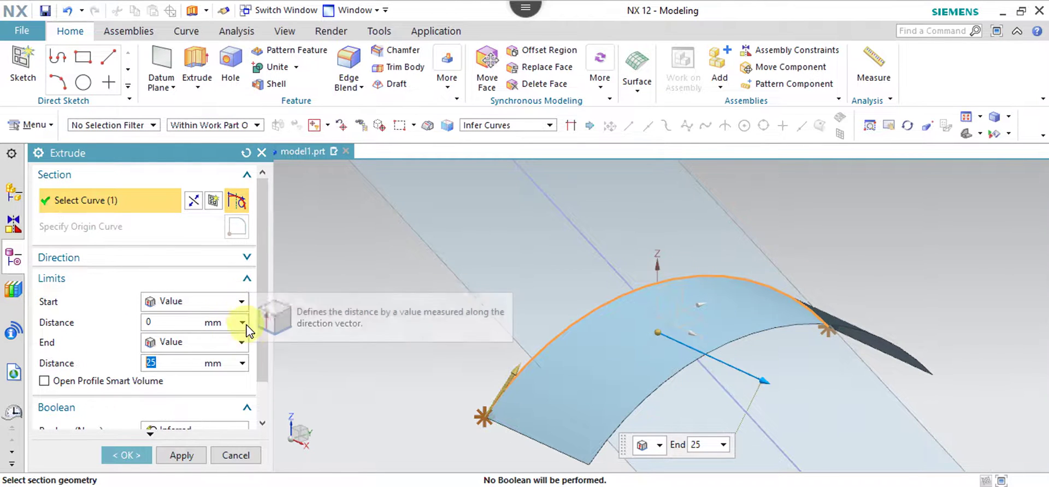
{"action": "left_click", "coordinate": [241, 342]}
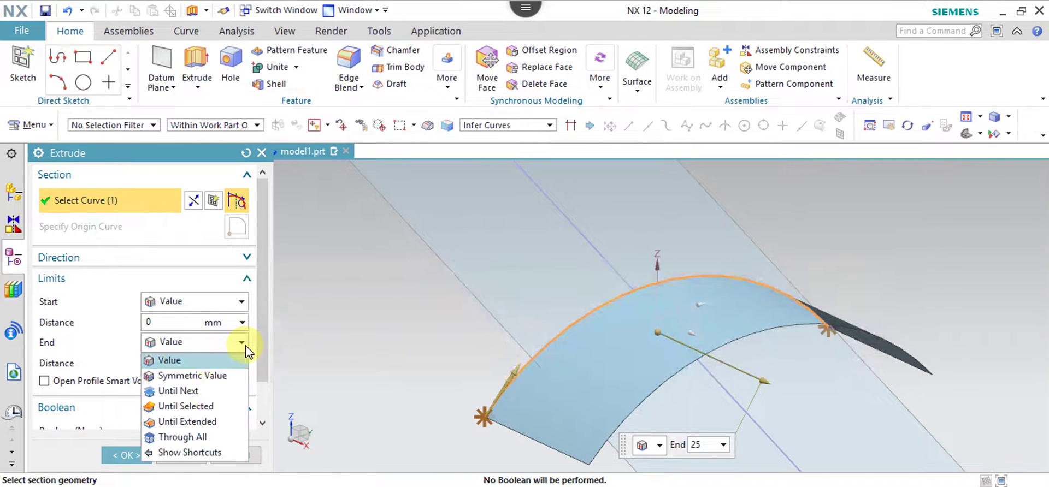
{"action": "left_click", "coordinate": [211, 376]}
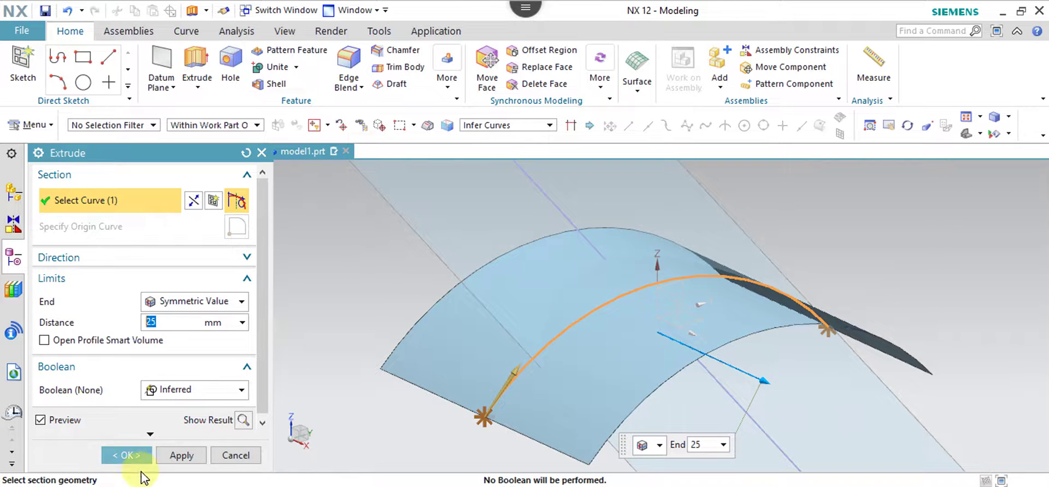
{"action": "left_click", "coordinate": [127, 456]}
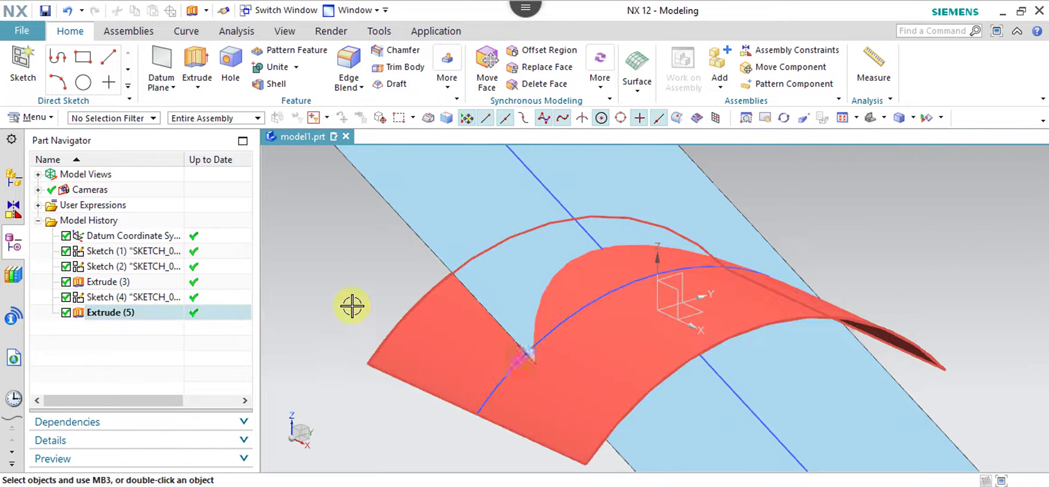
Orbit the view to see the sheets crossing and select the arched sheet Extrude (5).
{"action": "mouse_move", "coordinate": [358, 306]}
{"action": "middle_mouse_down"}
{"action": "mouse_move", "coordinate": [377, 340]}
{"action": "mouse_move", "coordinate": [358, 269]}
{"action": "mouse_move", "coordinate": [361, 207]}
{"action": "mouse_move", "coordinate": [366, 270]}
{"action": "mouse_move", "coordinate": [351, 281]}
{"action": "mouse_move", "coordinate": [434, 290]}
{"action": "mouse_move", "coordinate": [616, 260]}
{"action": "middle_mouse_up"}
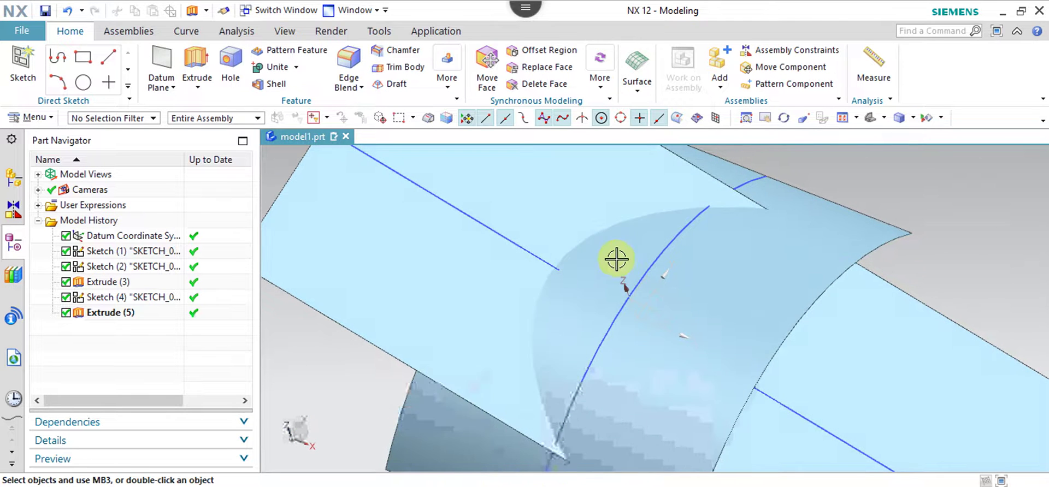
{"action": "left_click", "coordinate": [750, 206]}
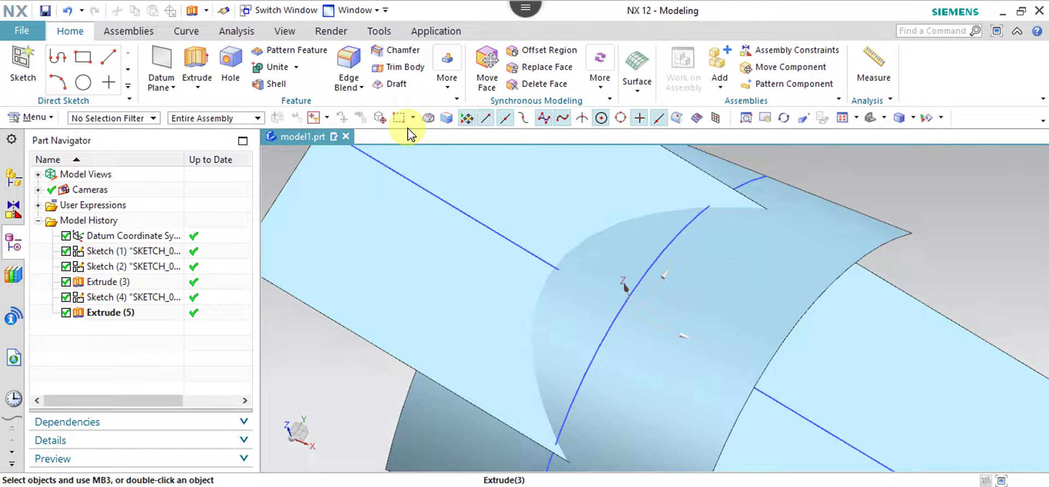
{"action": "left_click", "coordinate": [186, 32]}
Create an intersection curve between the flat sheet face (Set 1) and the arched sheet face (Set 2).
{"action": "left_click", "coordinate": [491, 74]}
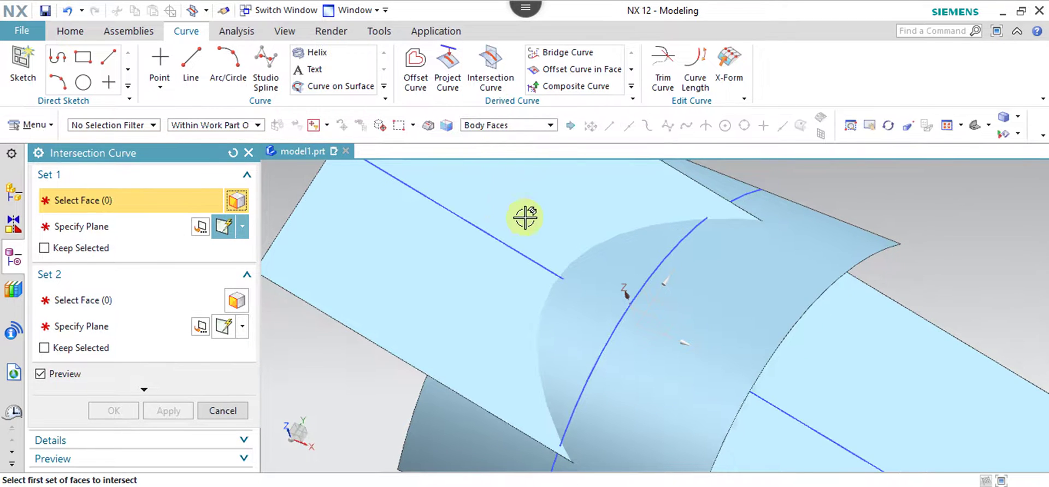
{"action": "left_click", "coordinate": [539, 227]}
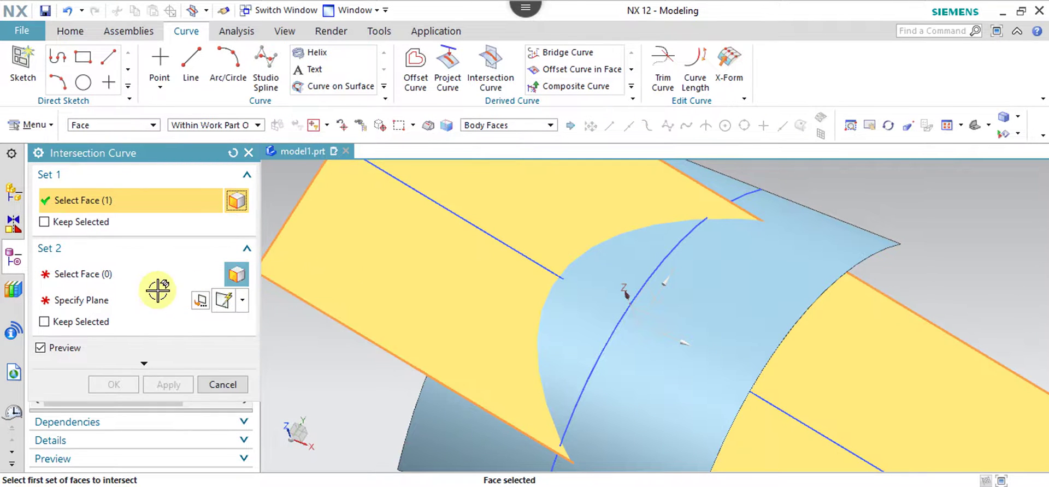
{"action": "left_click", "coordinate": [134, 274]}
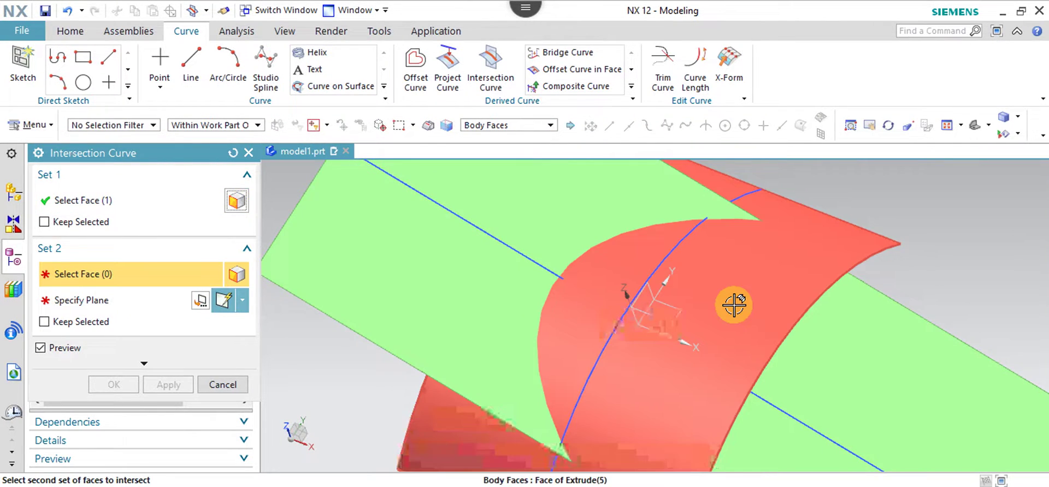
{"action": "left_click", "coordinate": [734, 305]}
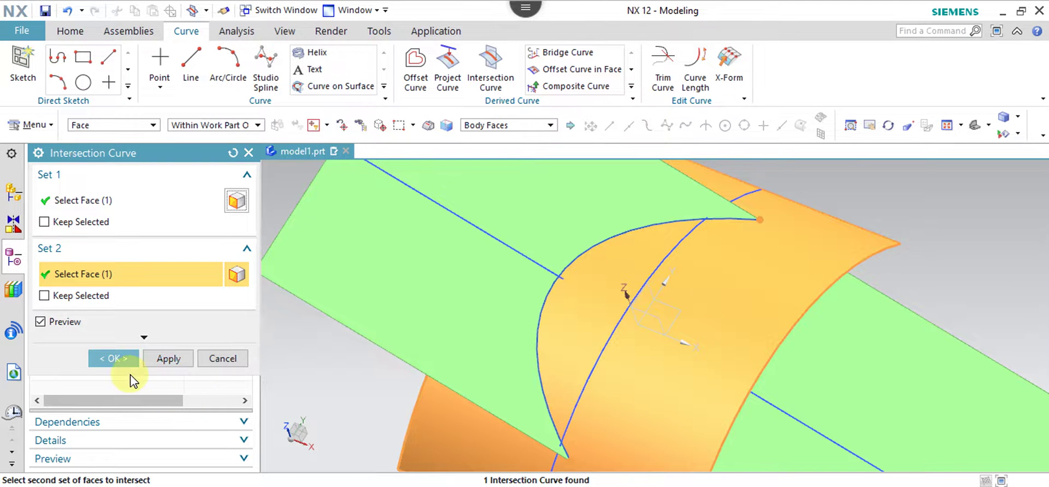
{"action": "left_click", "coordinate": [120, 359]}
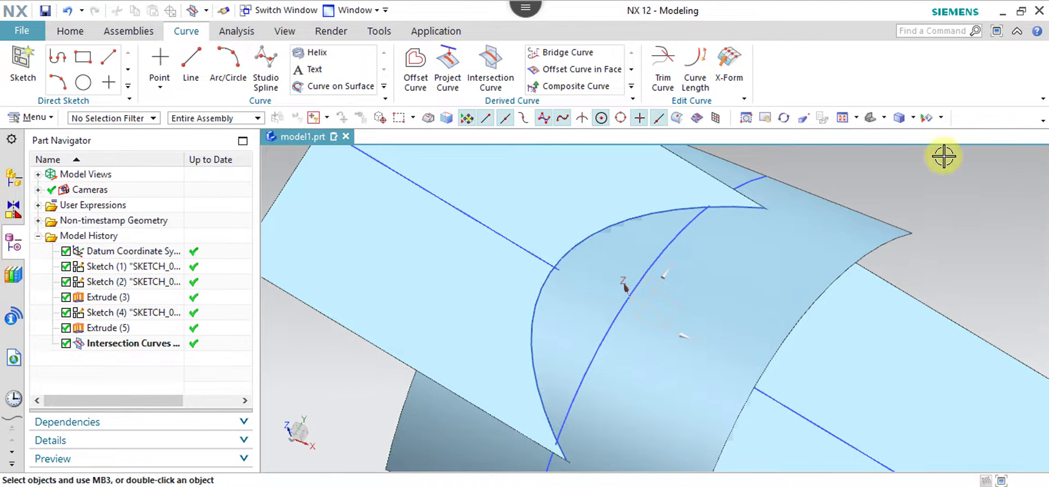
Zoom and orbit to inspect the intersection curve, then highlight the Intersection Curves feature.
{"action": "scroll", "coordinate": [729, 229], "scroll_direction": "up", "scroll_amount": 3}
{"action": "scroll", "coordinate": [730, 230], "scroll_direction": "up", "scroll_amount": 1}
{"action": "scroll", "coordinate": [729, 230], "scroll_direction": "down", "scroll_amount": 2}
{"action": "middle_click_drag", "start_coordinate": [731, 227], "coordinate": [707, 218]}
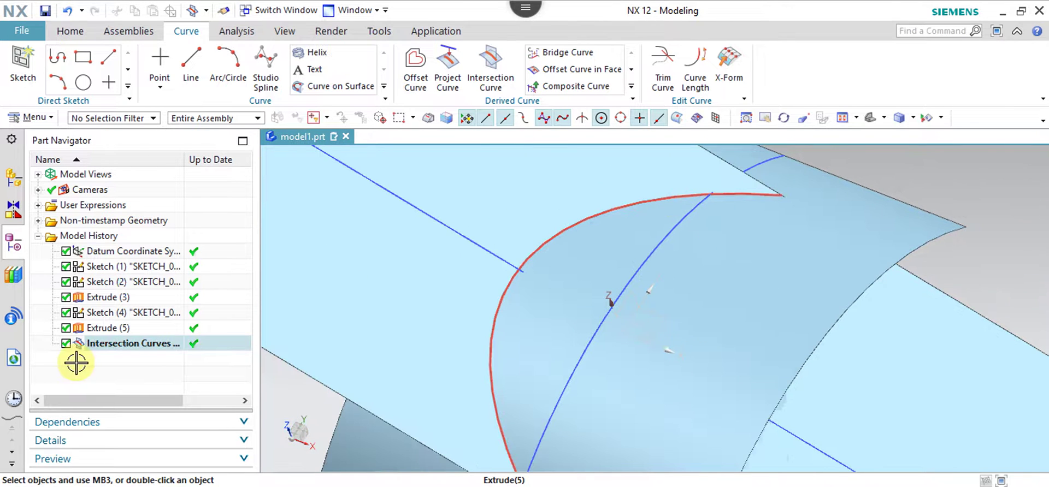
{"action": "left_click", "coordinate": [117, 349]}
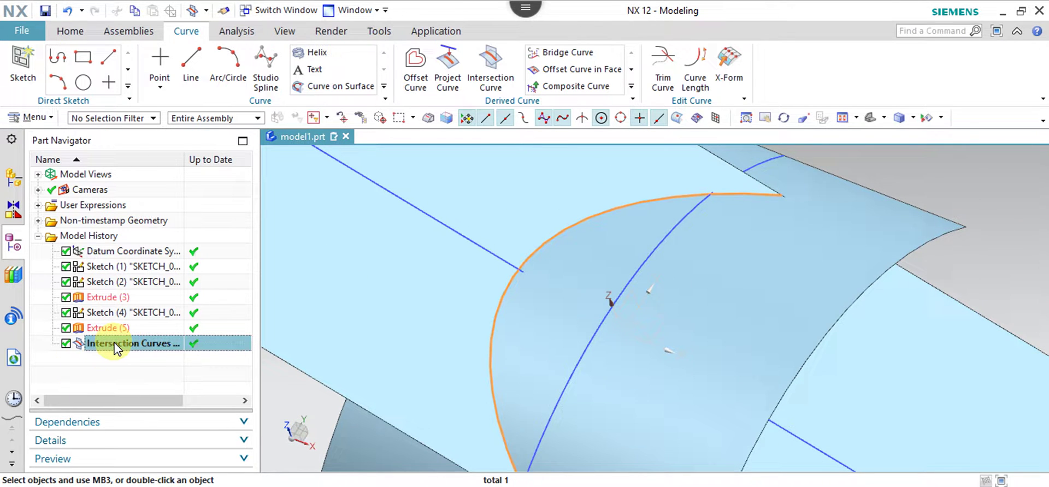